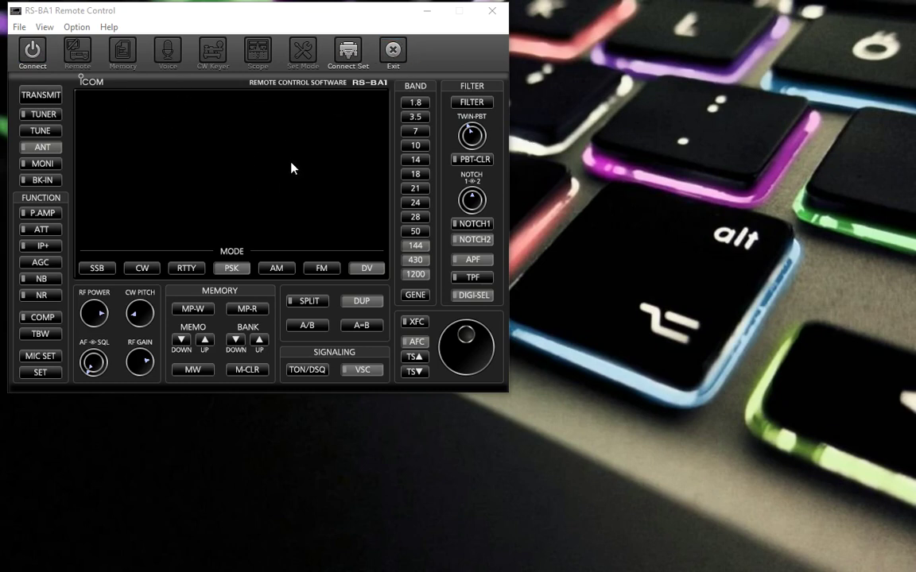
- Select the IC-7300 (Ver1.20 - ) model in the connection settings, accept them and connect to the radio
click(347, 52)
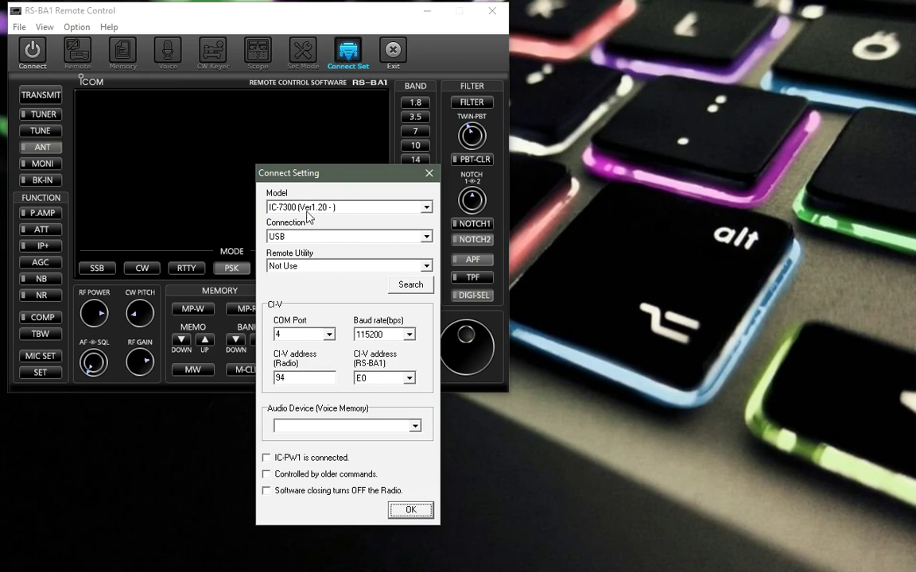
click(425, 208)
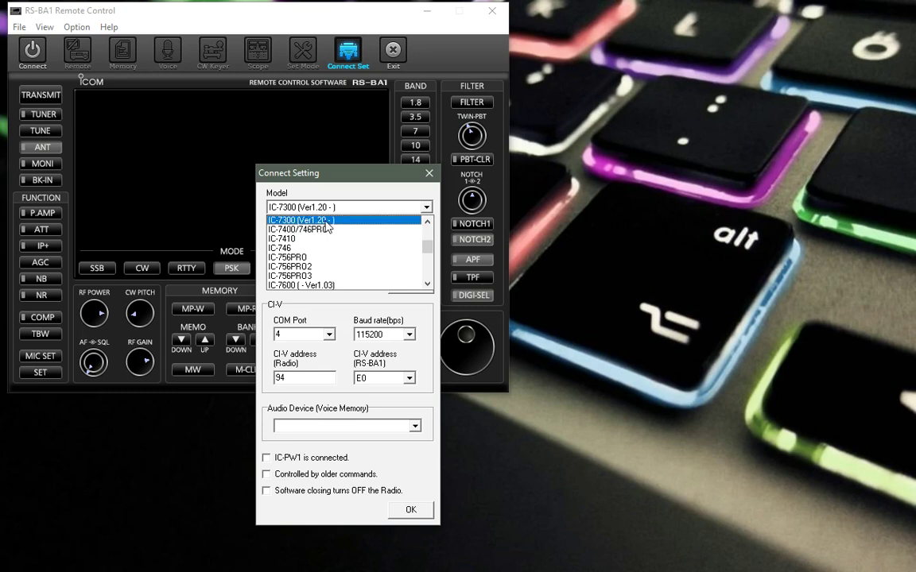
click(401, 518)
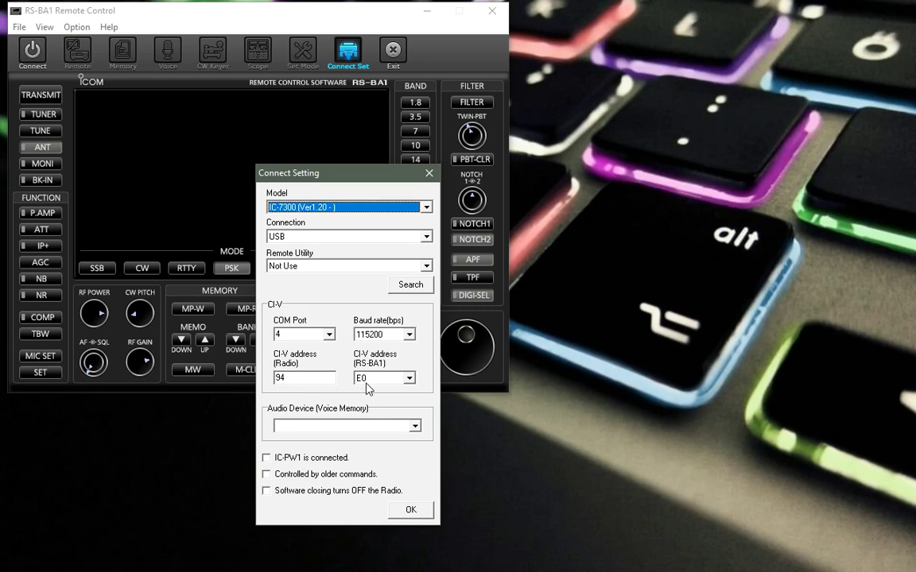
click(402, 512)
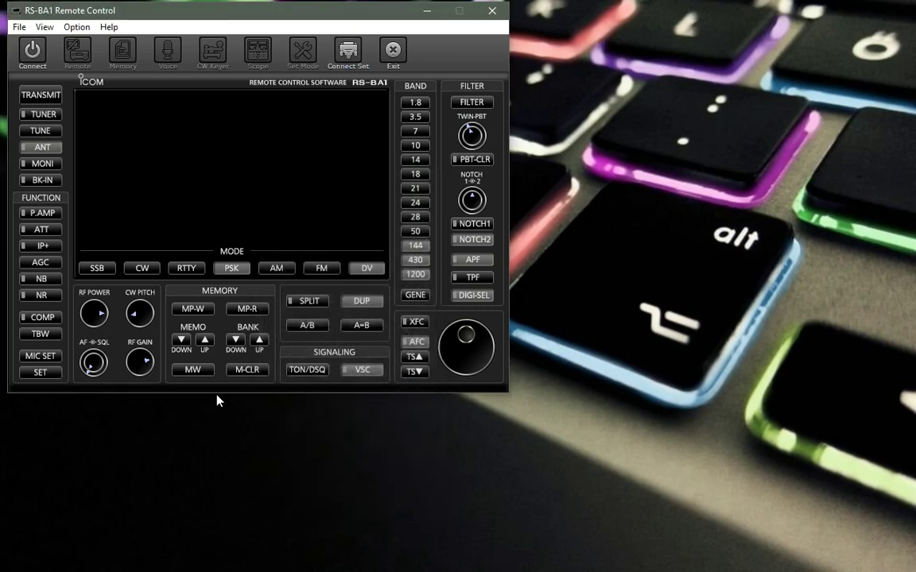
click(35, 51)
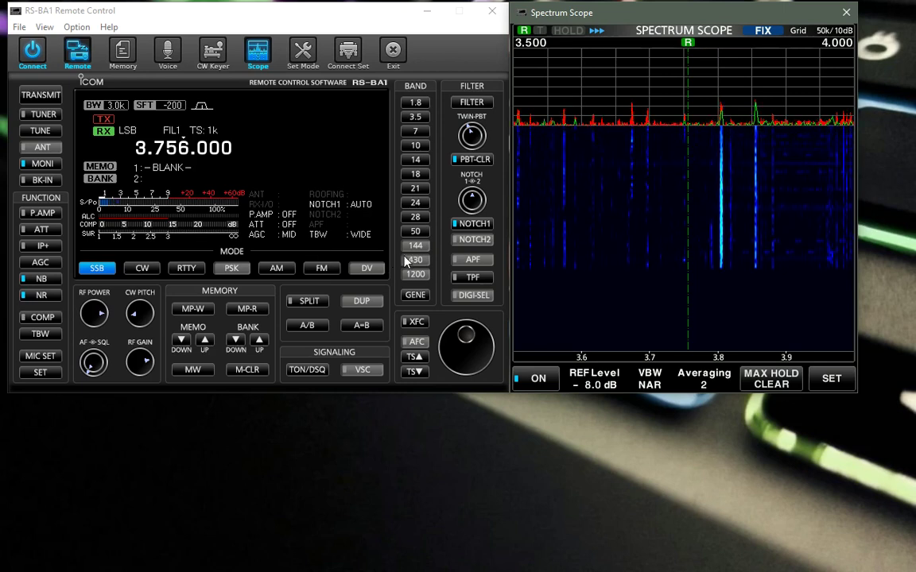
- Open the noise blanker settings, place them below the main window to view level, depth and width, and close them
click(45, 299)
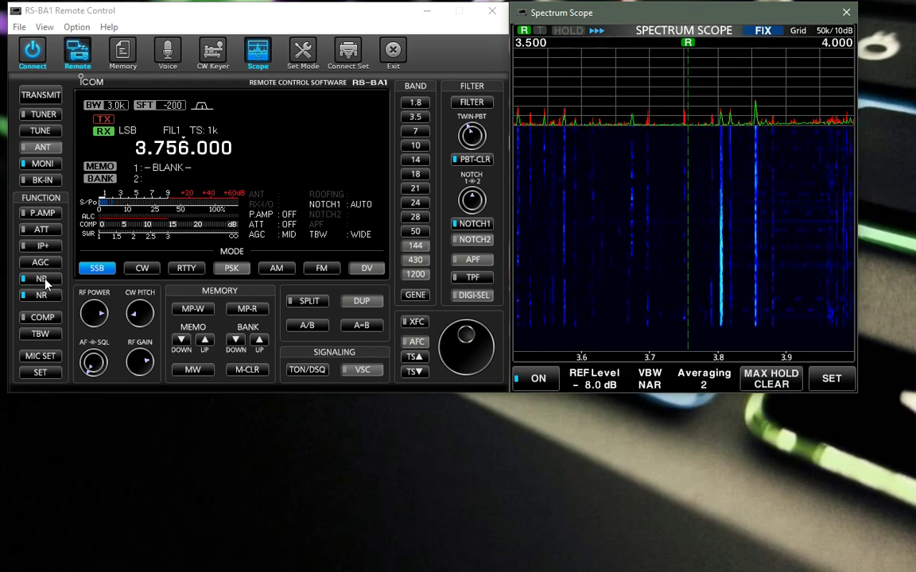
click(46, 284)
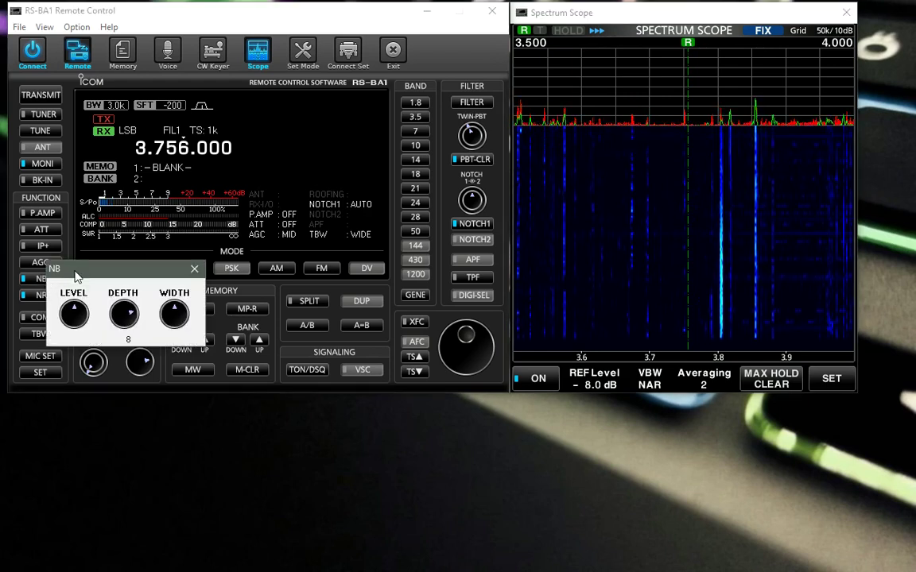
drag(98, 275, 75, 409)
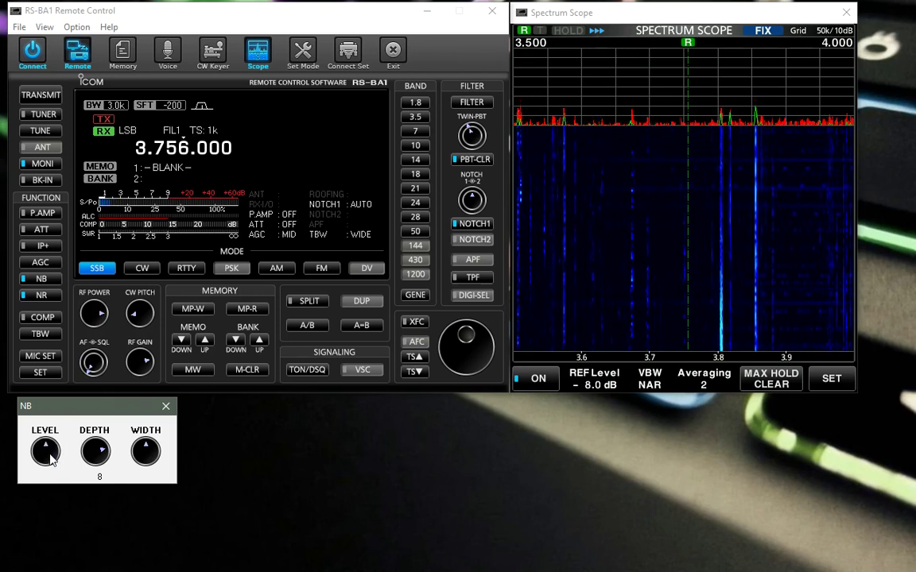
click(166, 406)
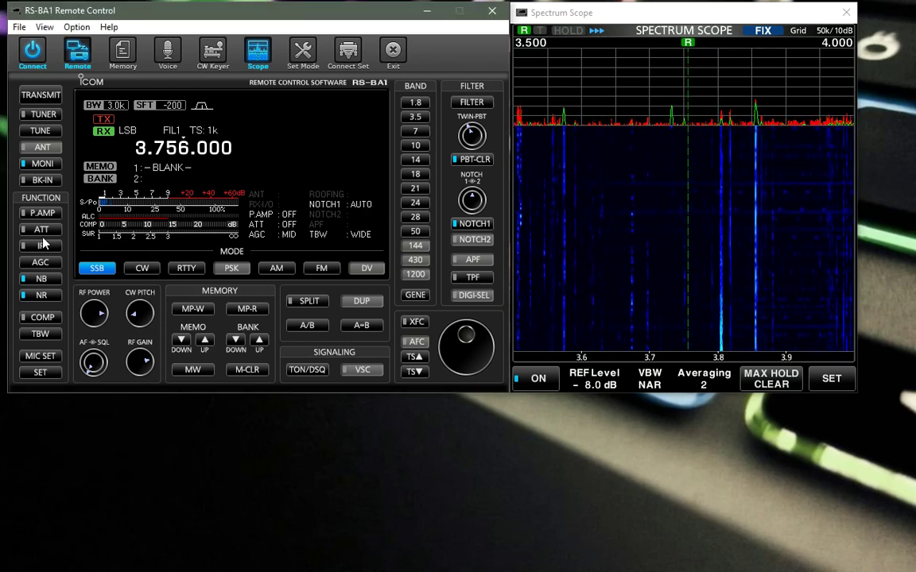
- Open the MONITOR operating panel to view its gain control
click(38, 30)
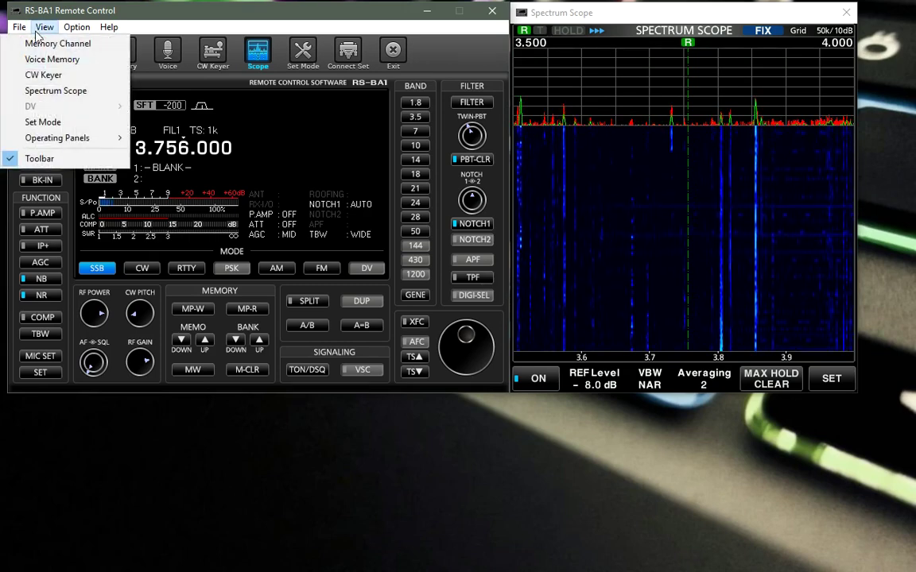
mouse_move(62, 140)
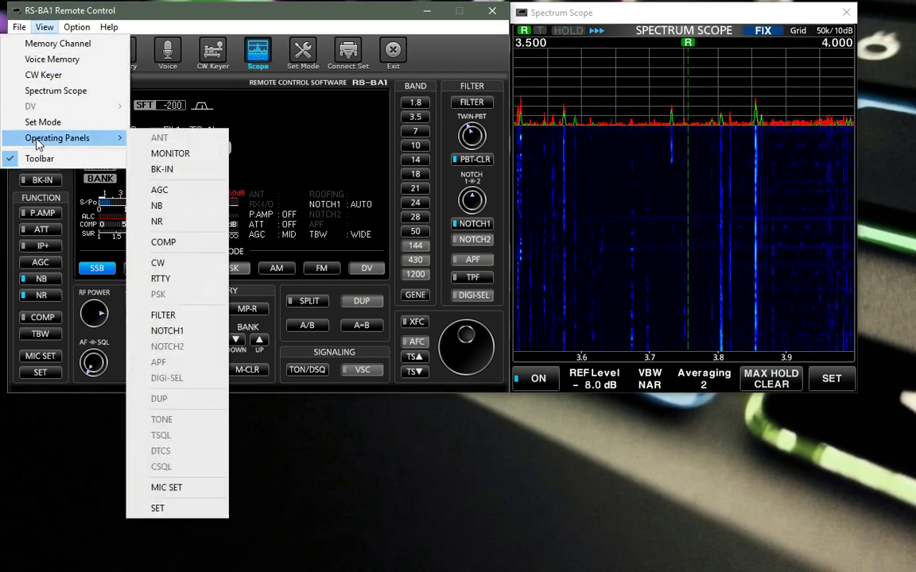
click(170, 153)
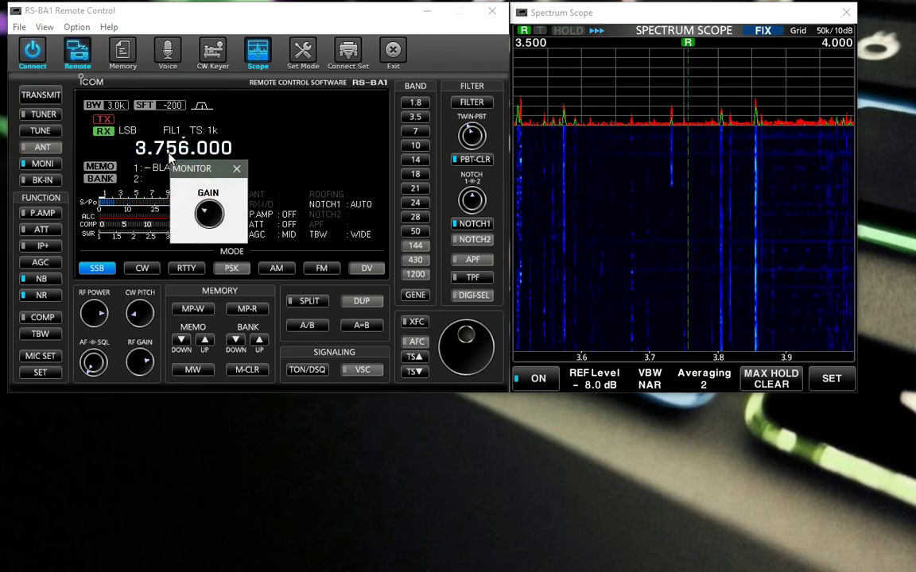
- Open the CW operating panel, place it below the main window to view its keying and side tone settings, and close it
click(42, 27)
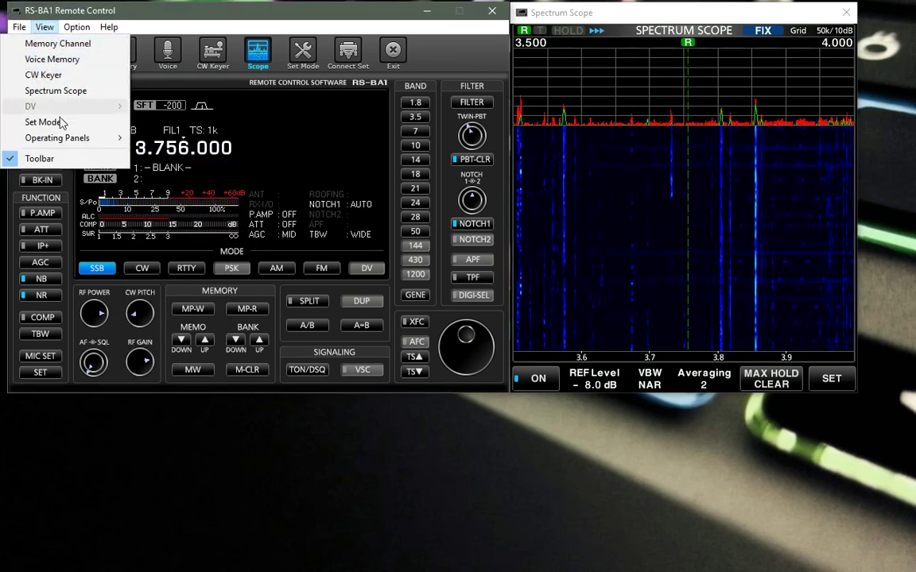
mouse_move(69, 141)
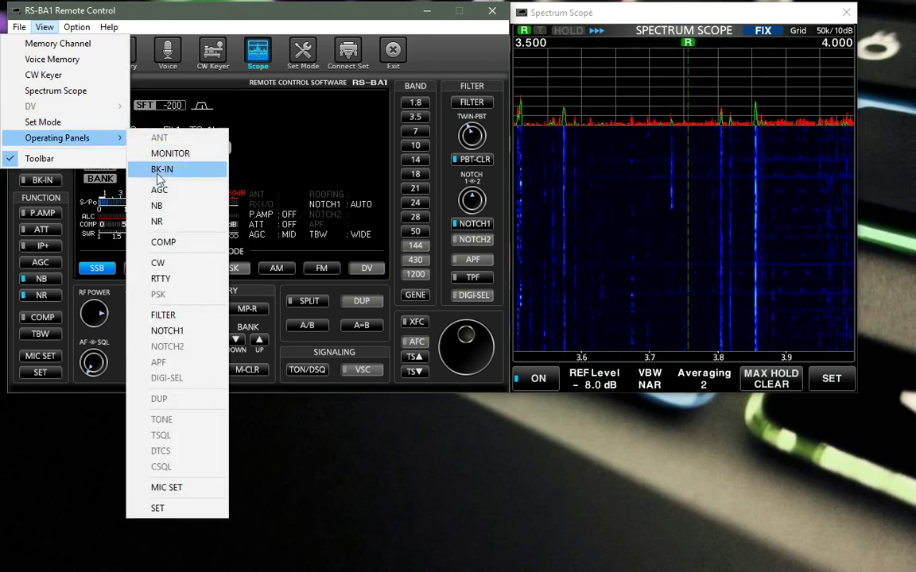
click(174, 271)
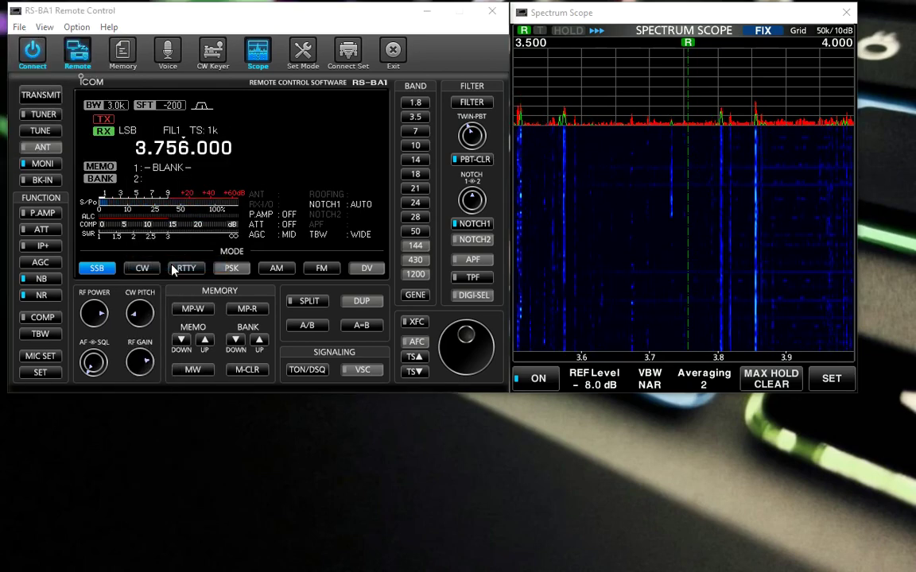
drag(242, 280, 335, 406)
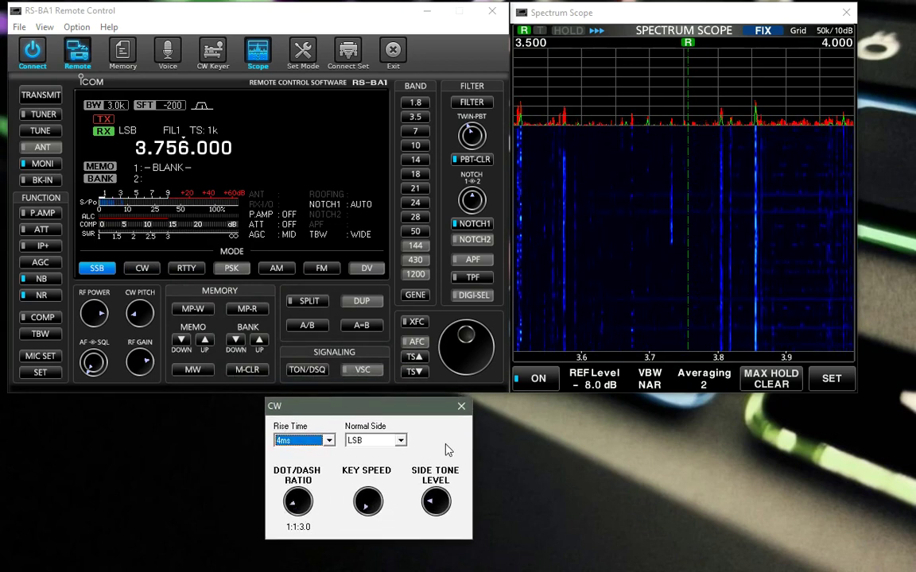
click(461, 407)
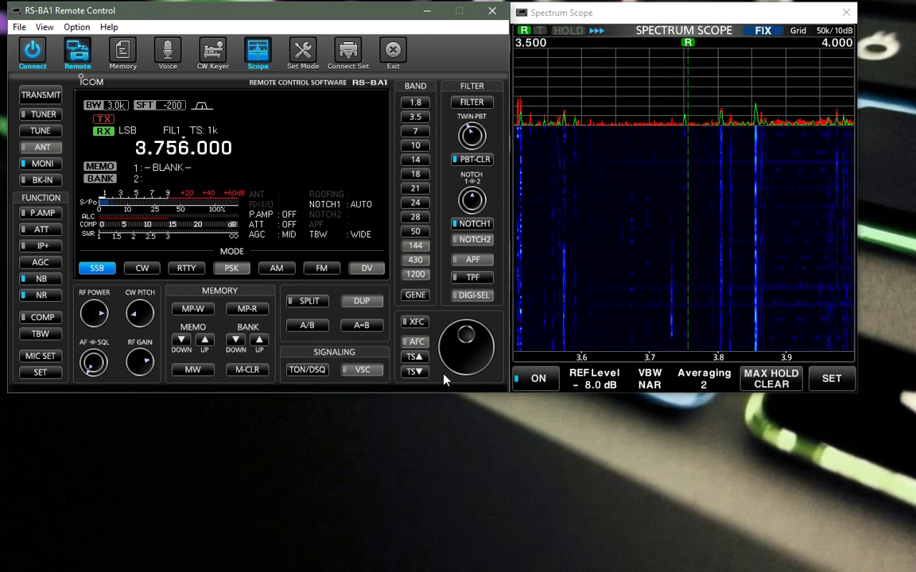
- Tune the main dial up to 3.797.000 and back down to 3.737.000
scroll(459, 357, up, 20)
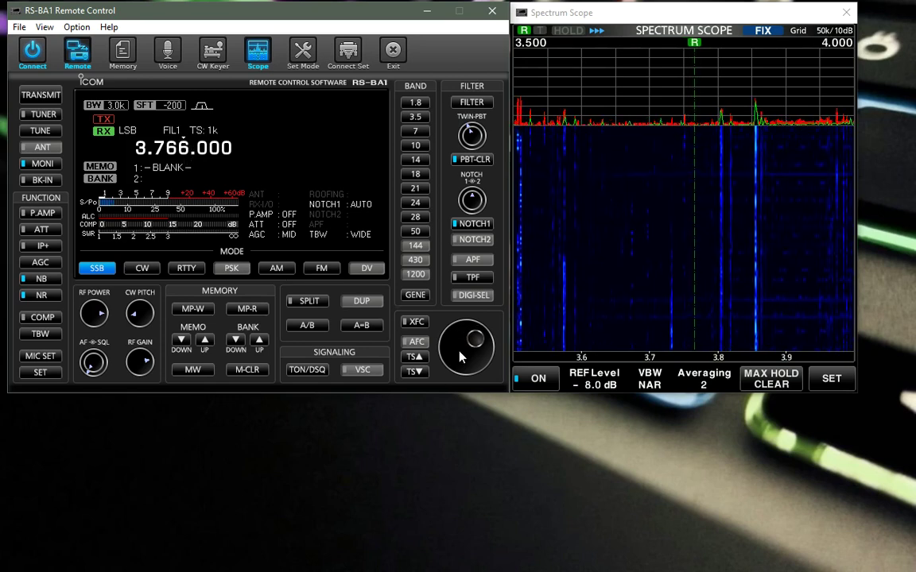
scroll(459, 357, up, 19)
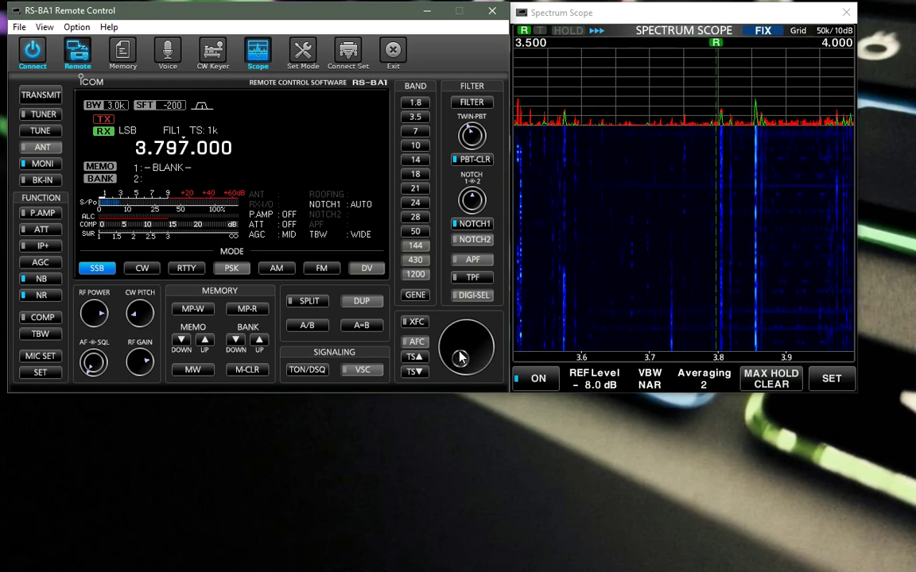
scroll(461, 357, down, 7)
scroll(460, 357, down, 20)
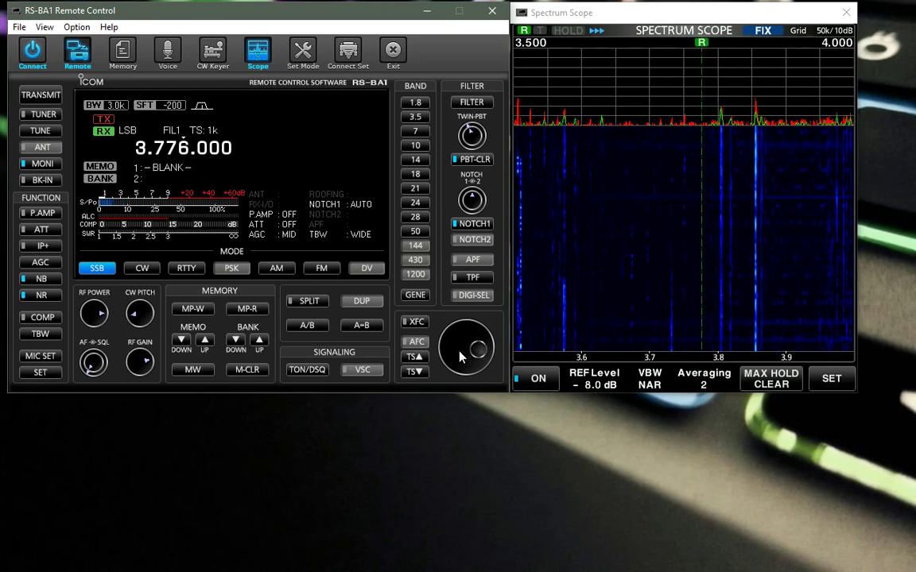
scroll(460, 357, down, 20)
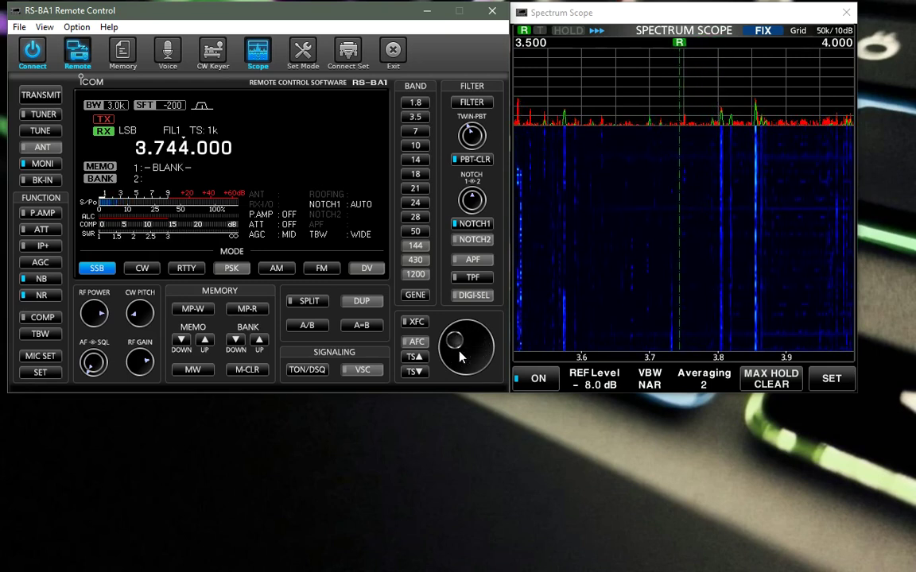
- Change the tuning step to 100 and tune the frequency up to 3.738.700
click(413, 360)
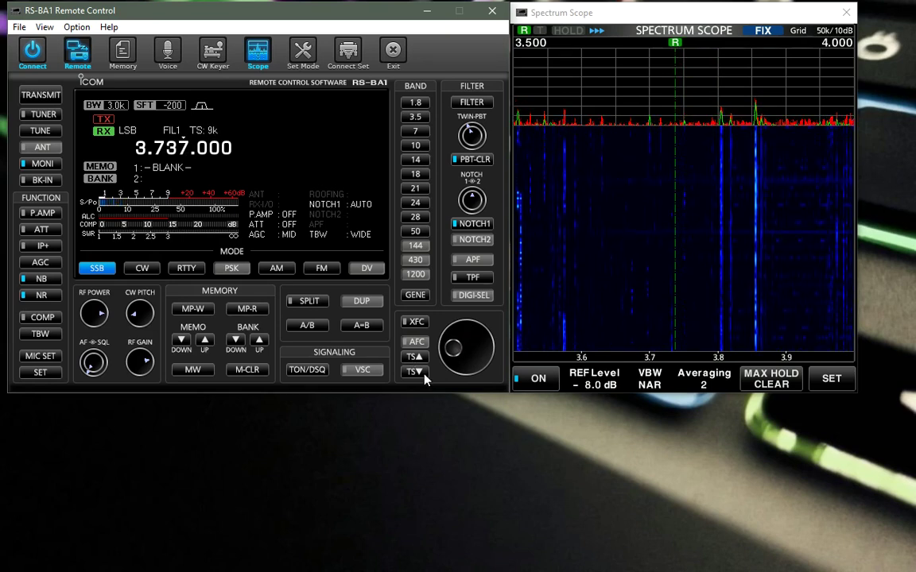
click(423, 372)
click(423, 372)
click(422, 372)
click(423, 372)
click(423, 372)
click(414, 357)
scroll(481, 352, up, 4)
scroll(481, 352, up, 10)
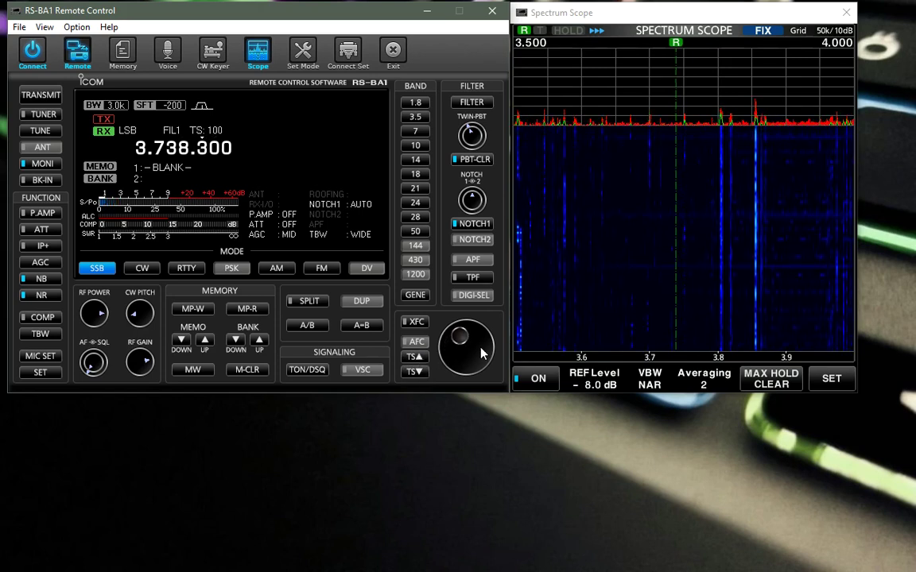
scroll(481, 353, up, 7)
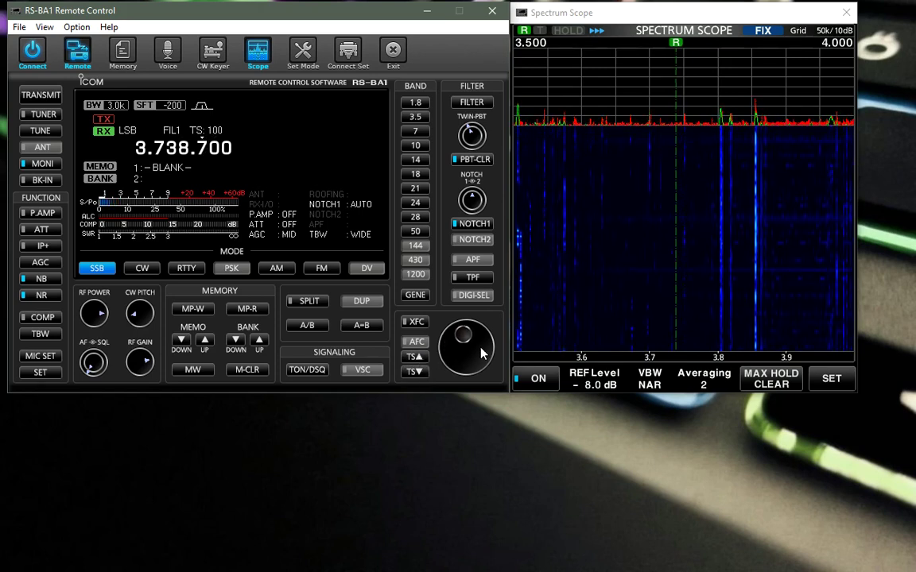
- Reduce the tuning step to 10 and down to 1 while fine-tuning the frequency to 3.739.220
click(419, 372)
scroll(481, 353, up, 12)
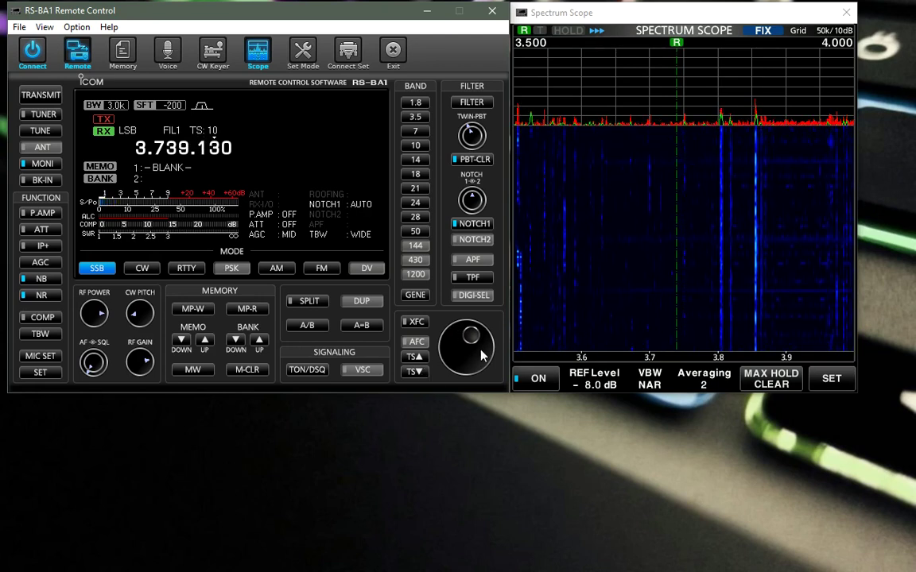
click(416, 376)
scroll(454, 363, up, 6)
scroll(455, 364, down, 3)
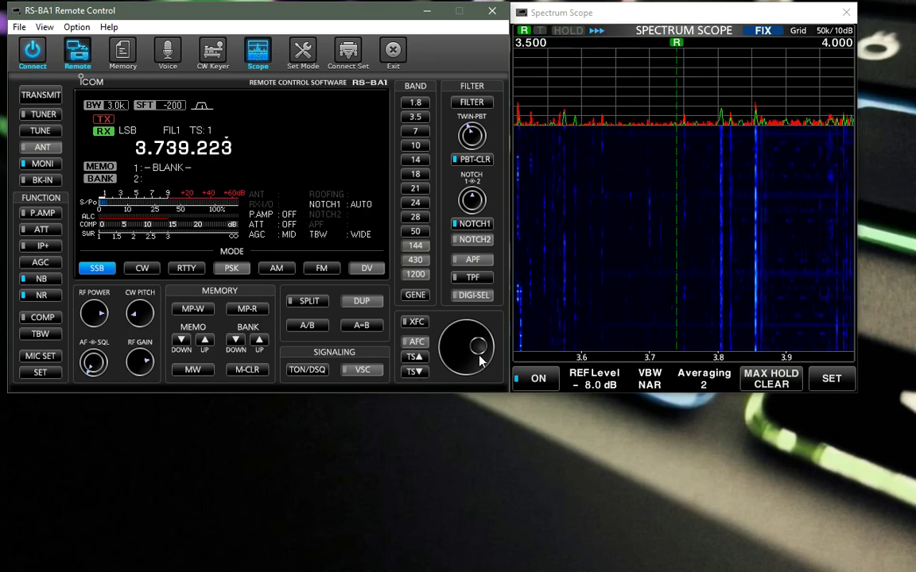
scroll(469, 352, down, 3)
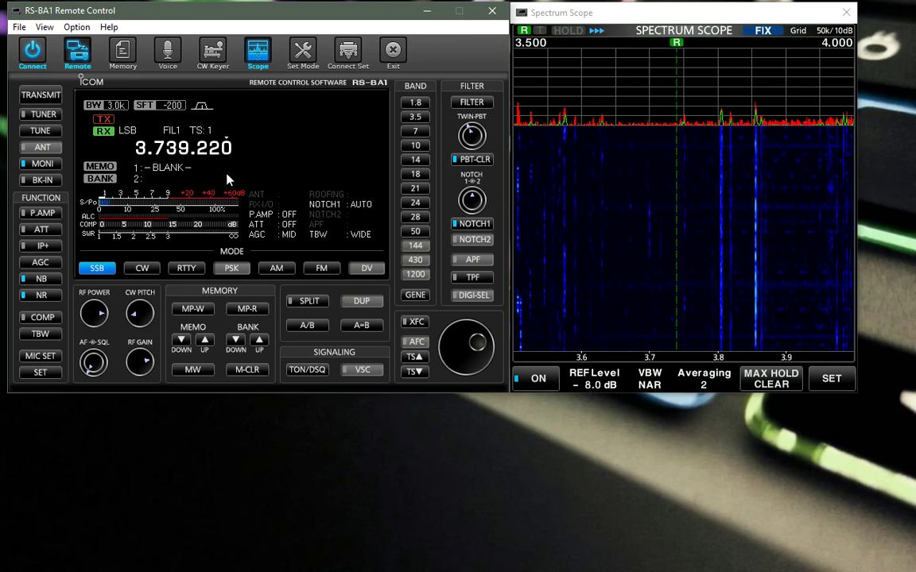
- Tune the frequency down to 3.739.000 while raising the tuning step back to 1k
click(414, 356)
scroll(457, 356, down, 2)
click(414, 356)
scroll(443, 359, down, 2)
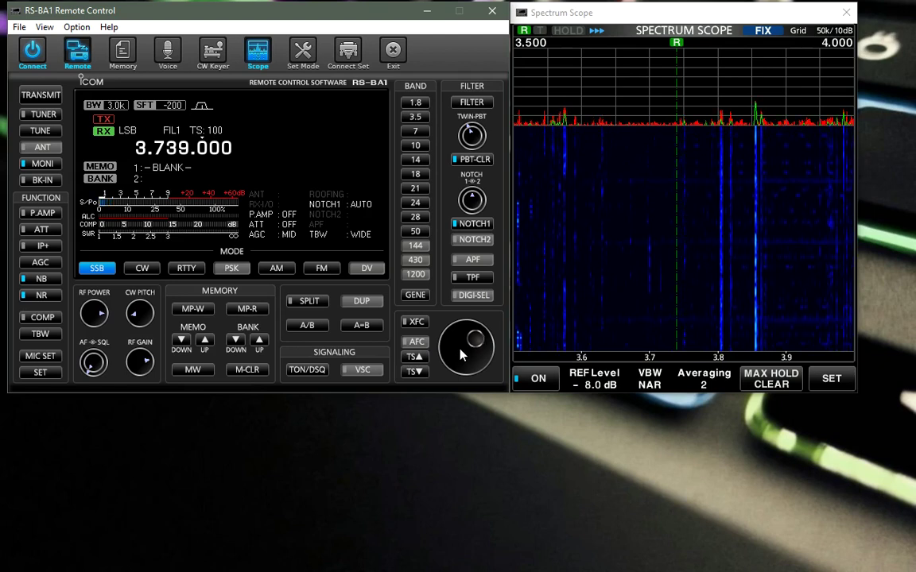
click(415, 357)
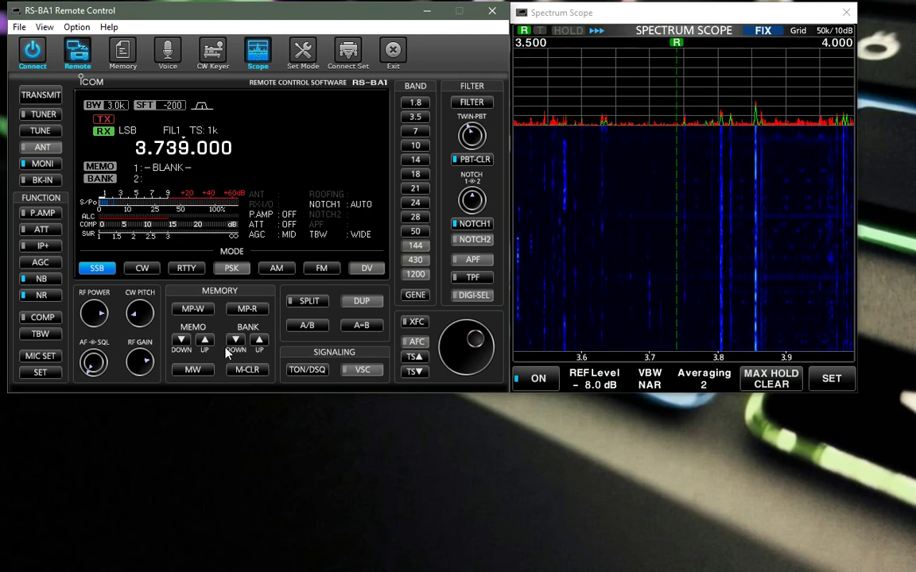
- Open the NOTCH1 settings, place them below the main window and view the Manual Notch 1 Q options, keeping MID
right_click(475, 227)
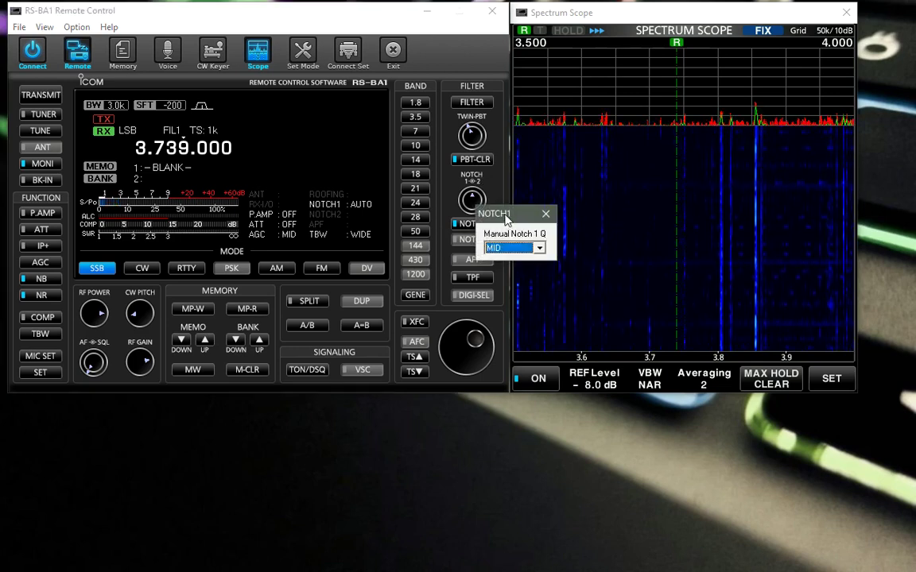
drag(506, 215, 506, 436)
click(540, 469)
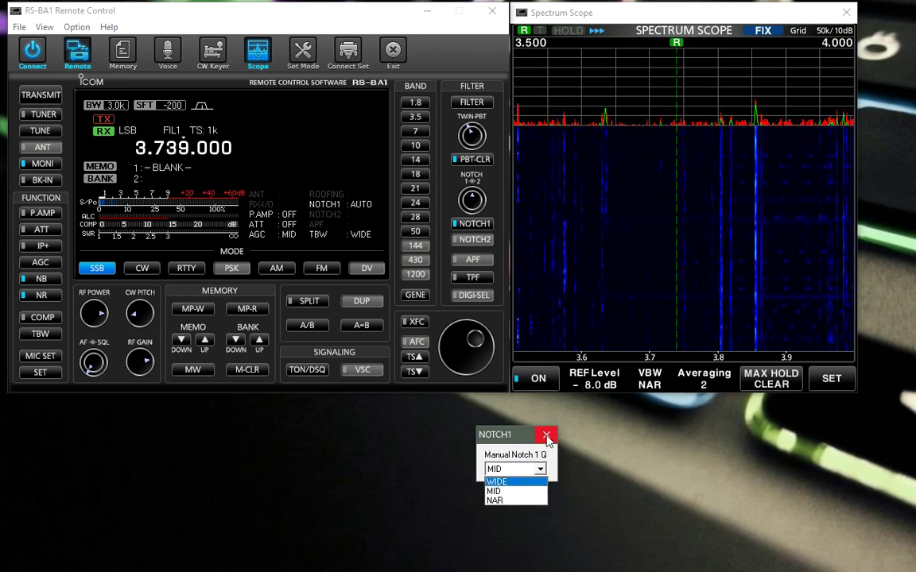
click(547, 441)
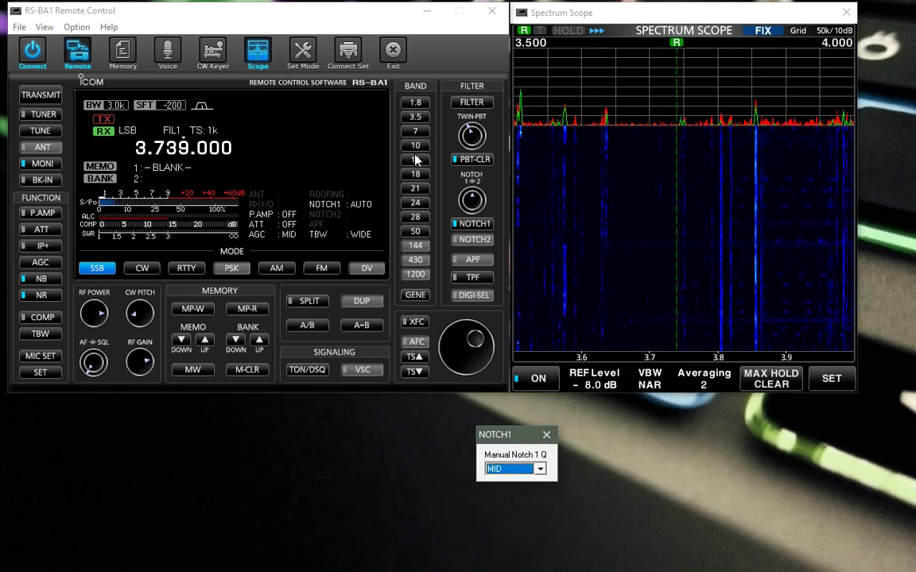
- Switch the radio through each available band from 1.8 to 50 and general coverage, finishing back on the 3.5 band
click(415, 102)
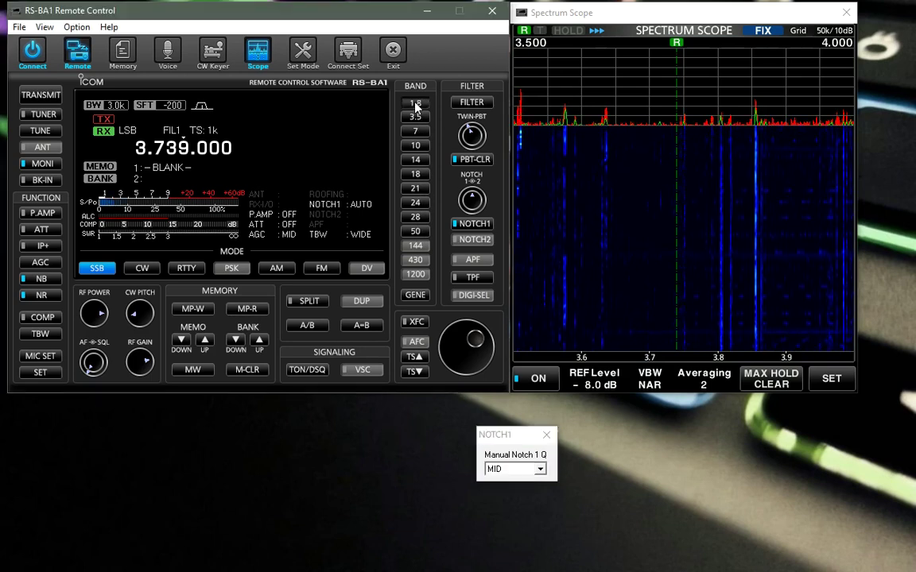
click(414, 117)
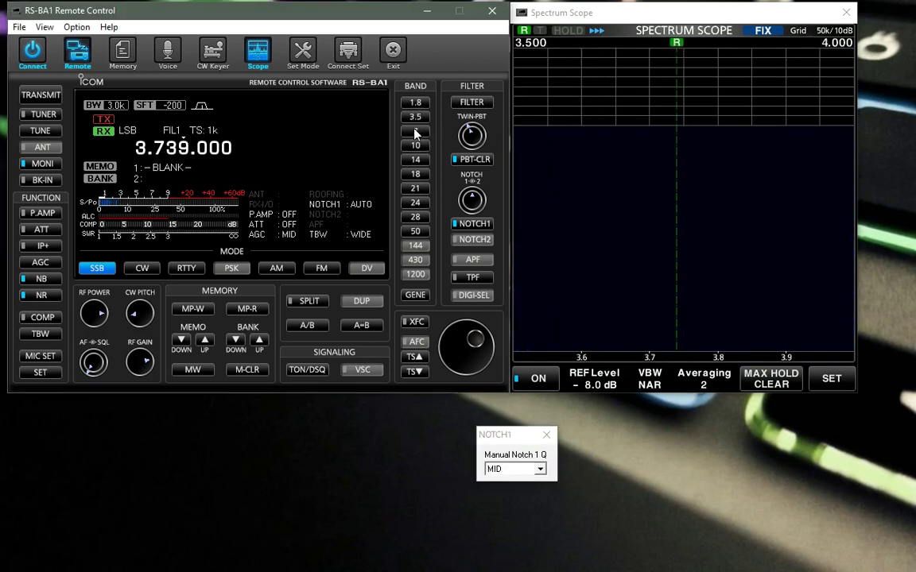
click(415, 130)
click(414, 146)
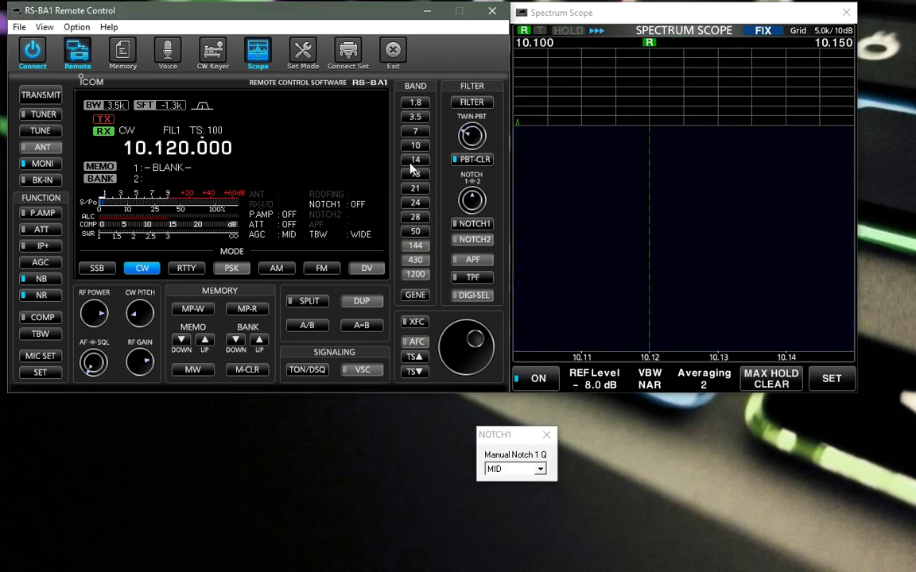
click(414, 159)
click(413, 174)
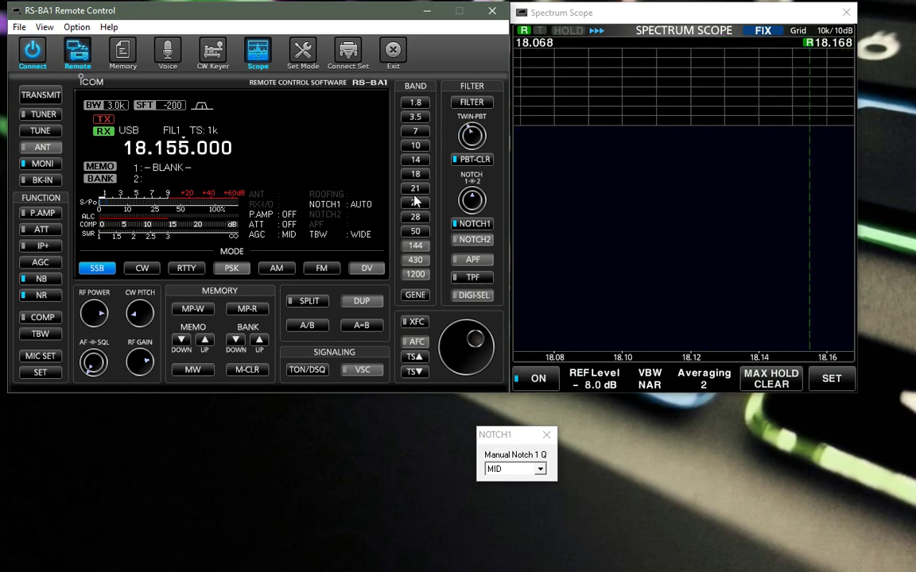
click(413, 190)
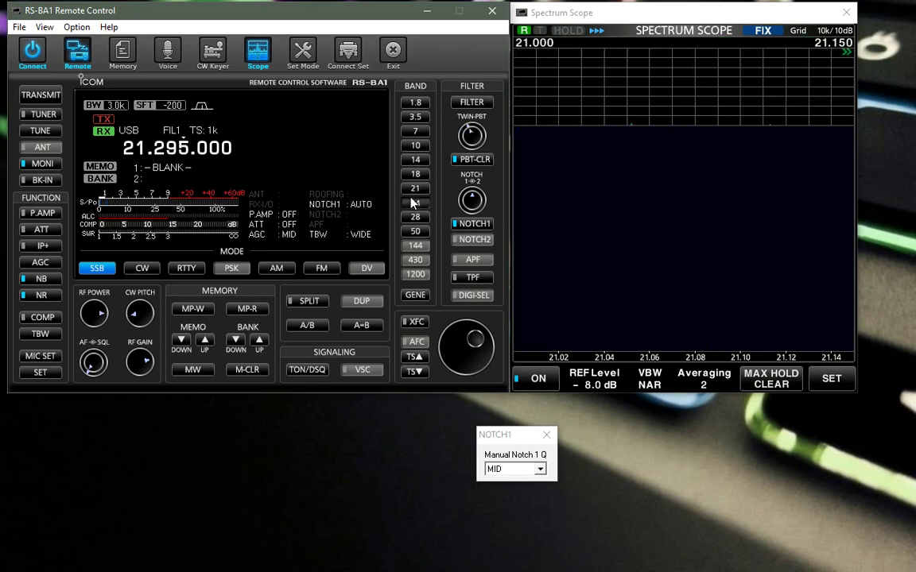
click(415, 203)
click(416, 219)
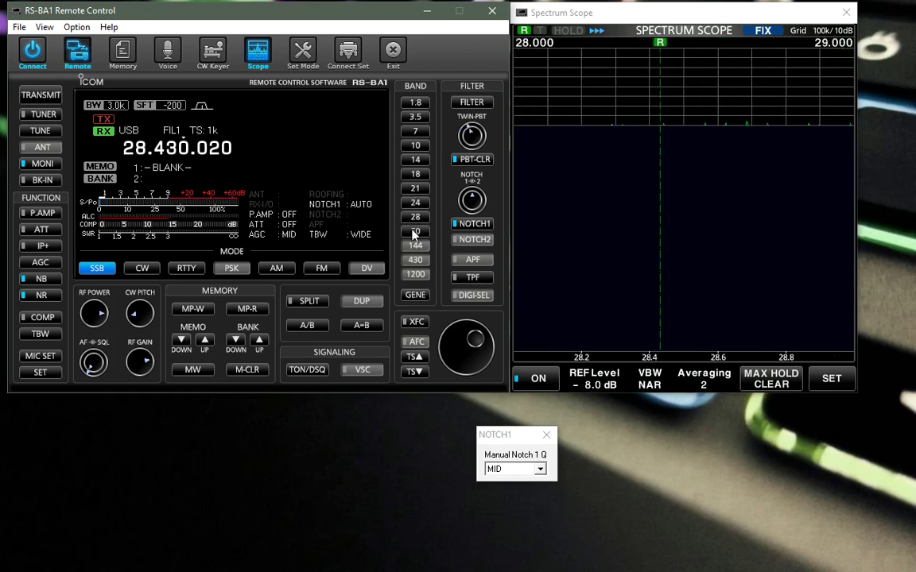
click(415, 232)
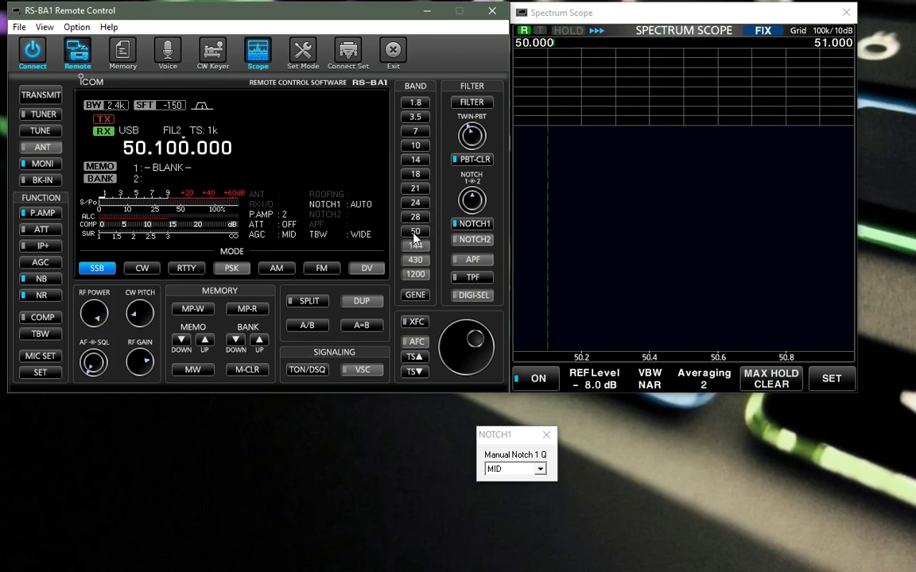
click(414, 296)
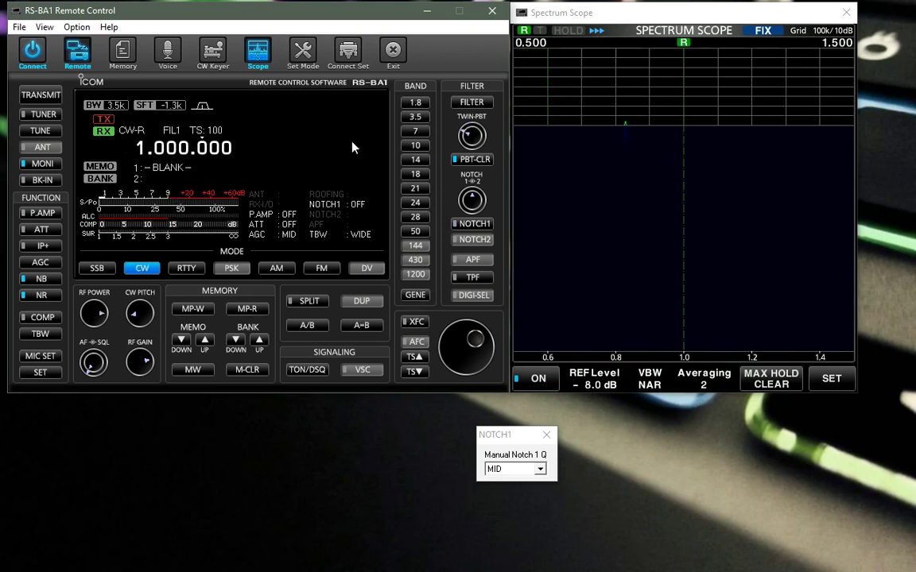
click(415, 117)
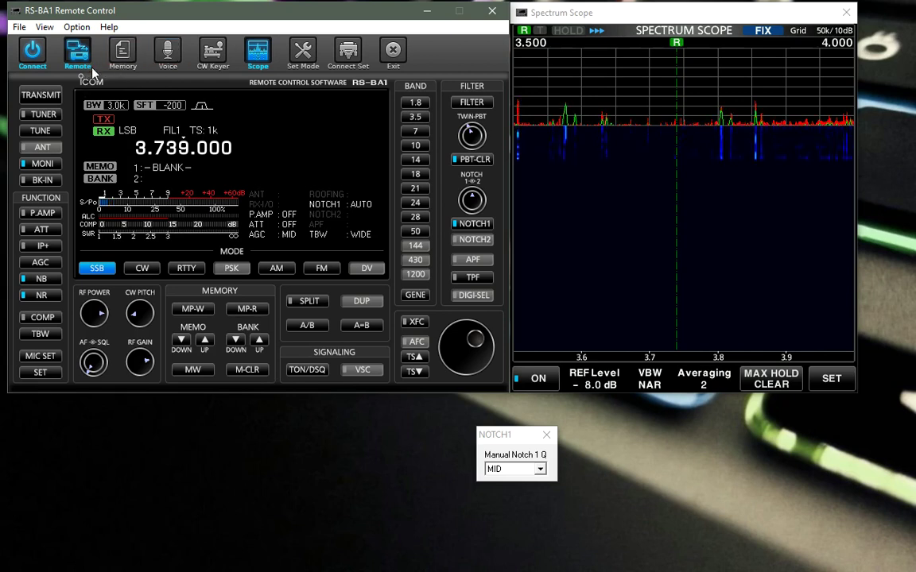
- View the Voice Memory, Memory Channel Editor and CW Keyer windows one after another, closing each
click(169, 54)
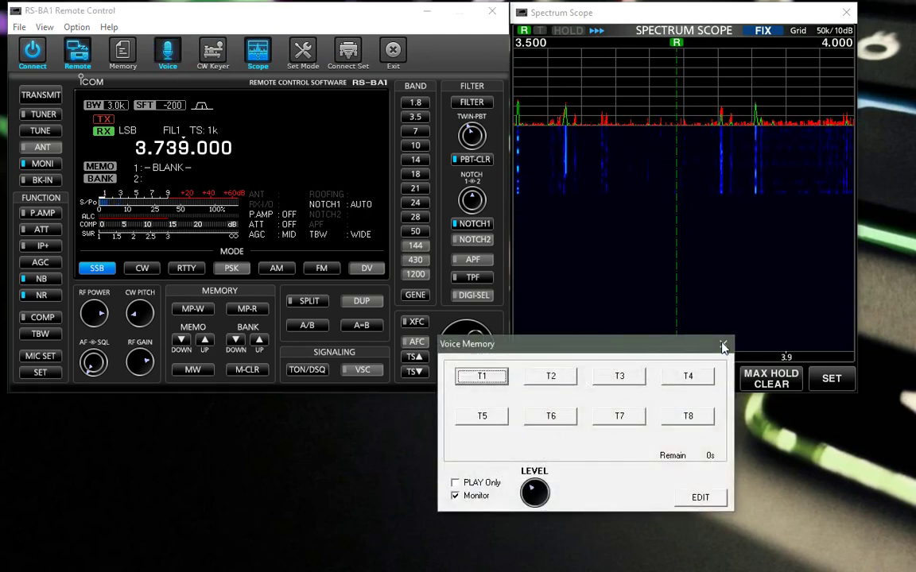
click(723, 347)
click(126, 51)
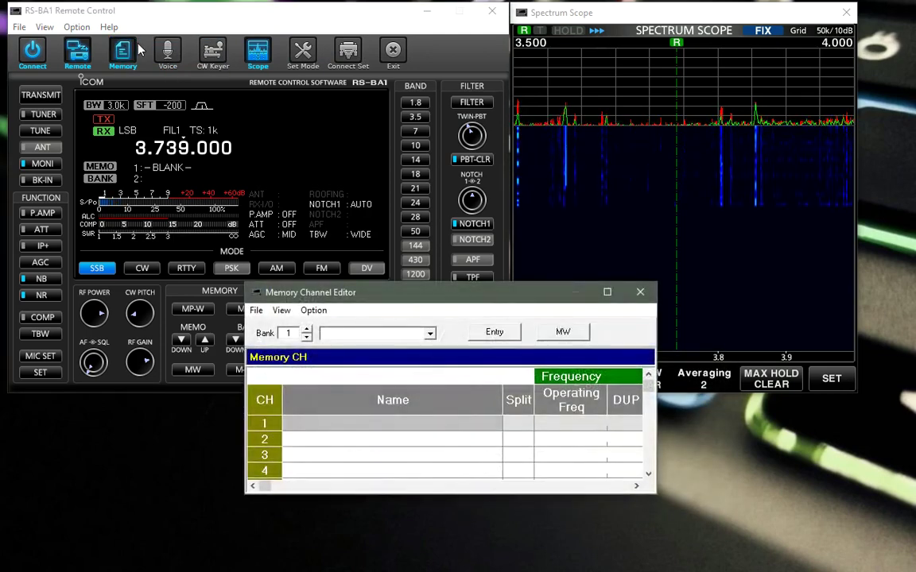
click(640, 292)
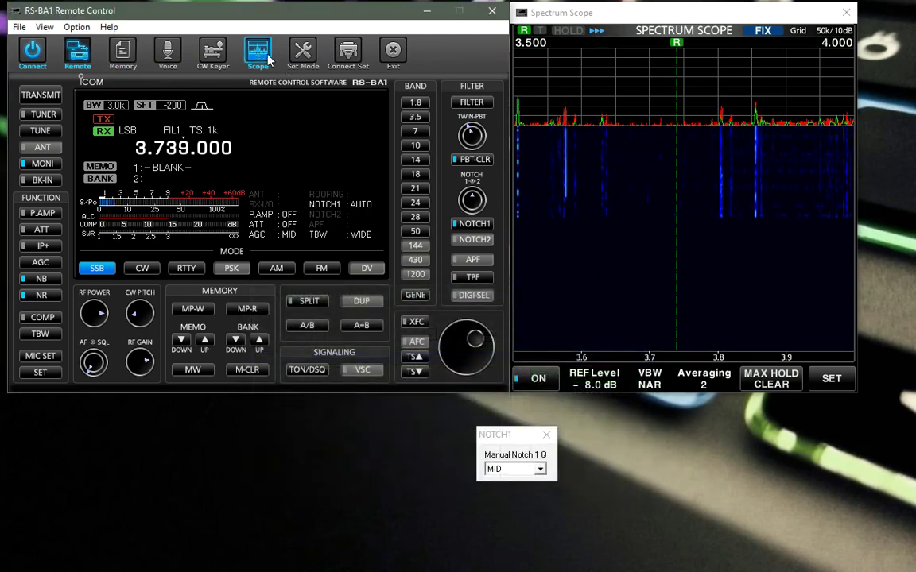
click(213, 51)
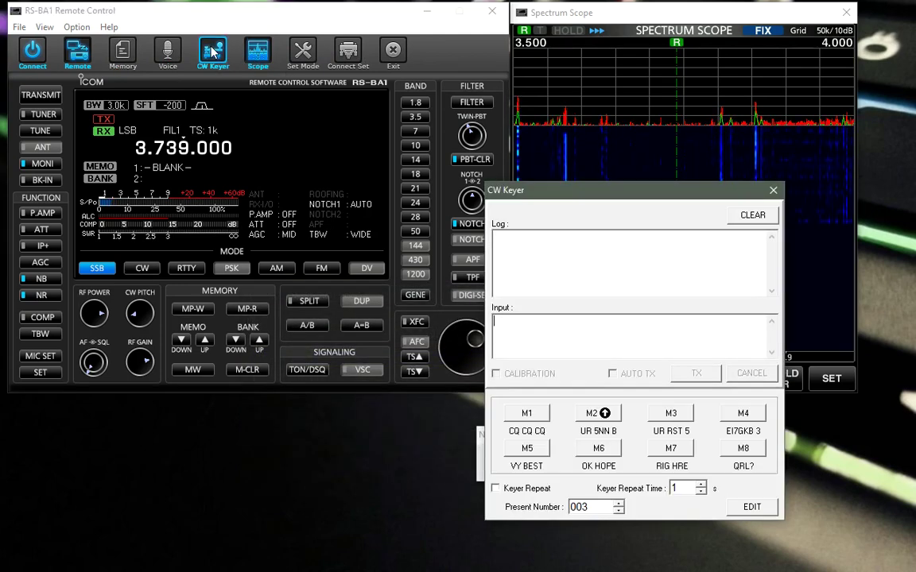
click(773, 192)
- Open the Set Mode settings, move their window over the main panel to review the options, and close it
click(302, 54)
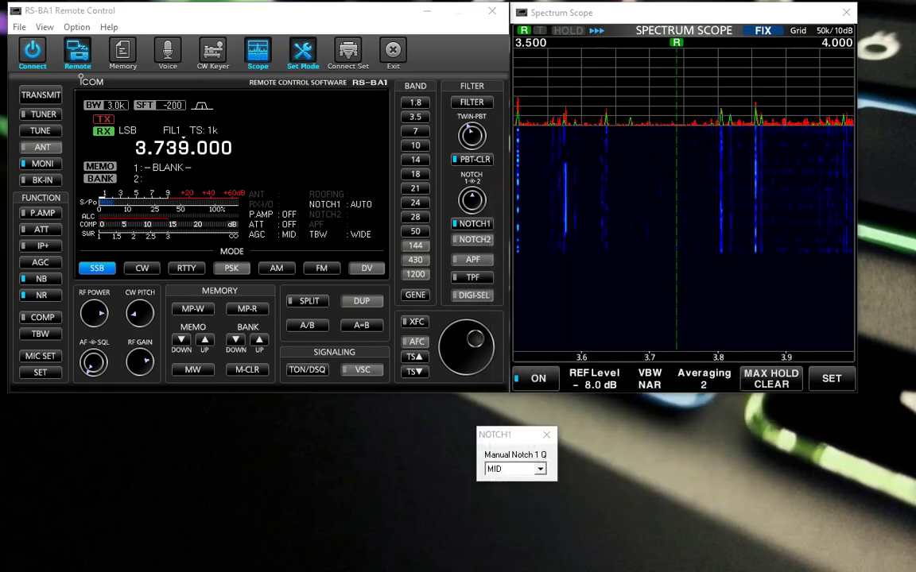
drag(556, 213, 284, 237)
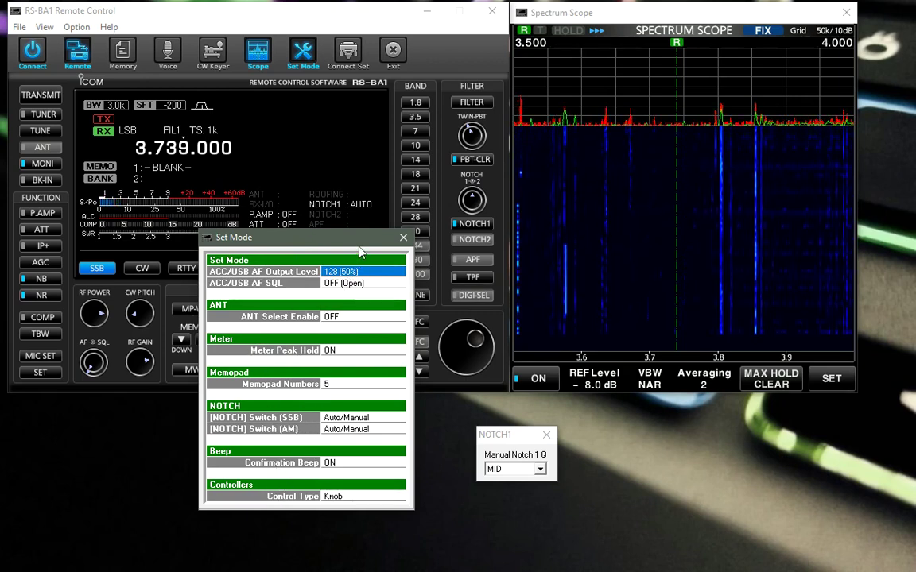
click(405, 239)
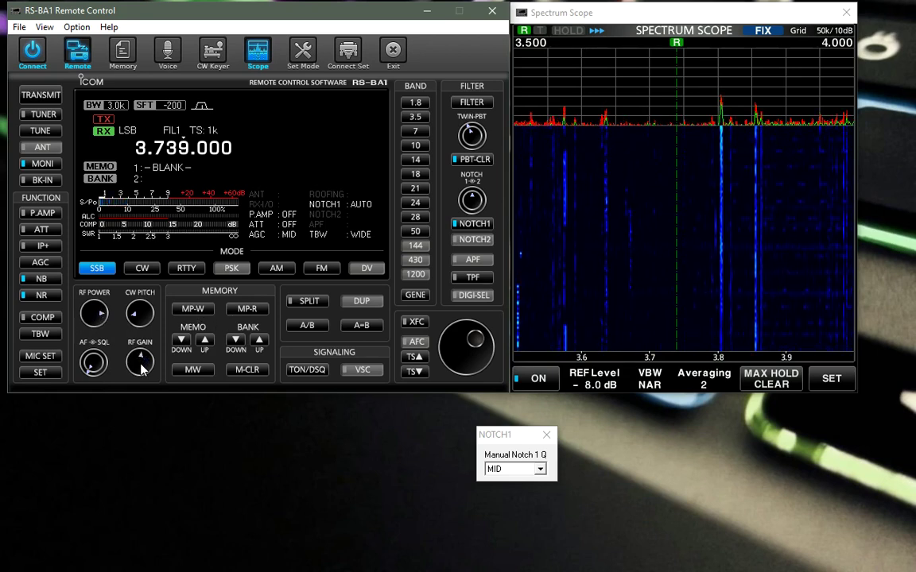
- Turn the RF gain up and close the NOTCH1 settings window
scroll(142, 364, up, 2)
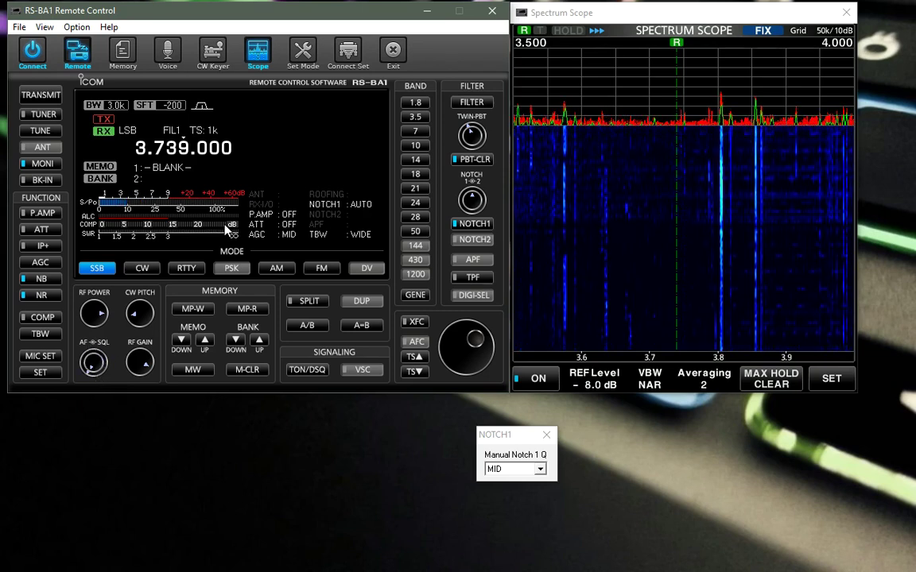
click(542, 438)
click(542, 438)
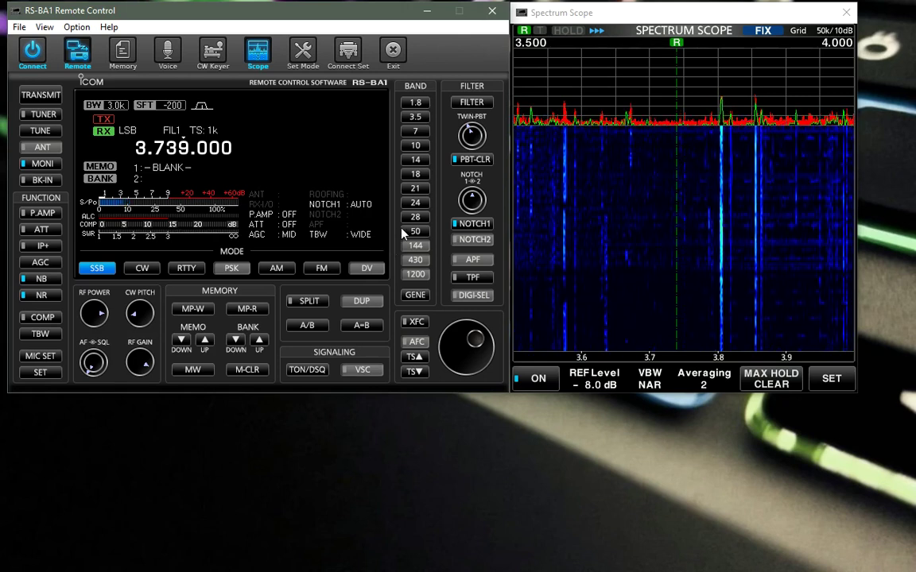
- Open the Spectrum Scope settings, review the general scope, waveform and waterfall options, and close them
click(79, 52)
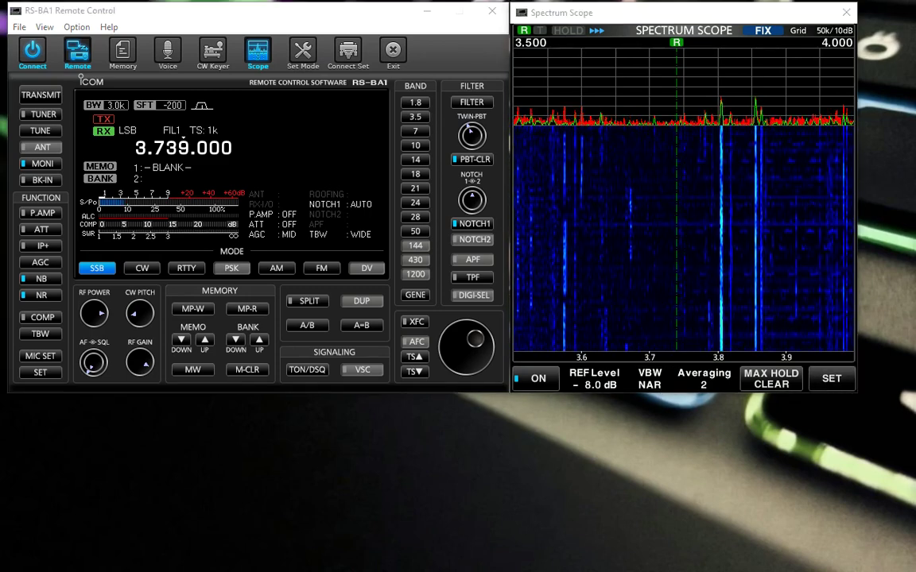
click(831, 378)
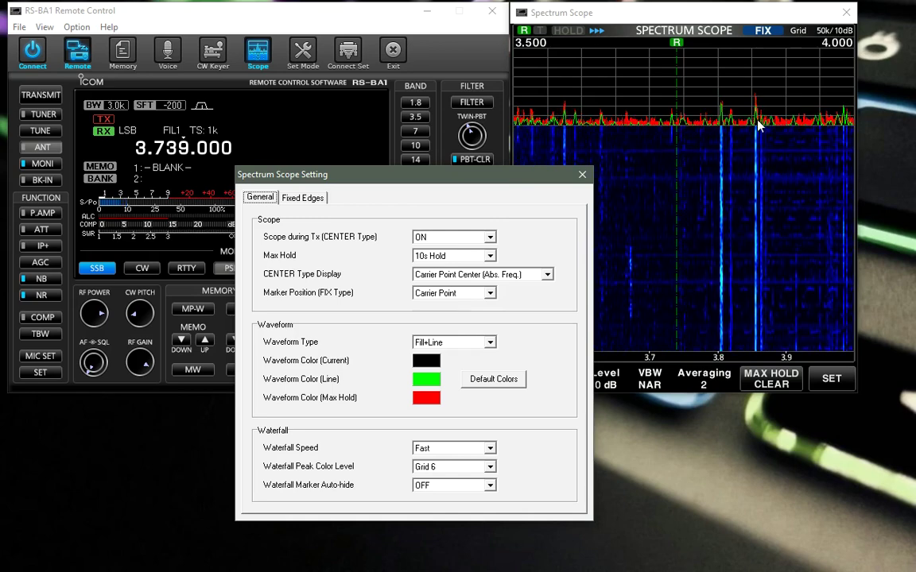
click(581, 177)
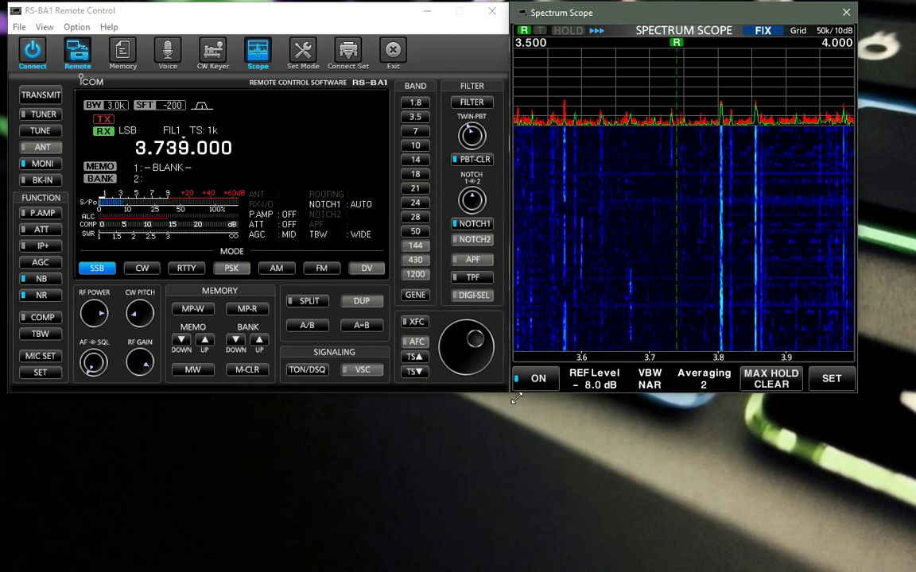